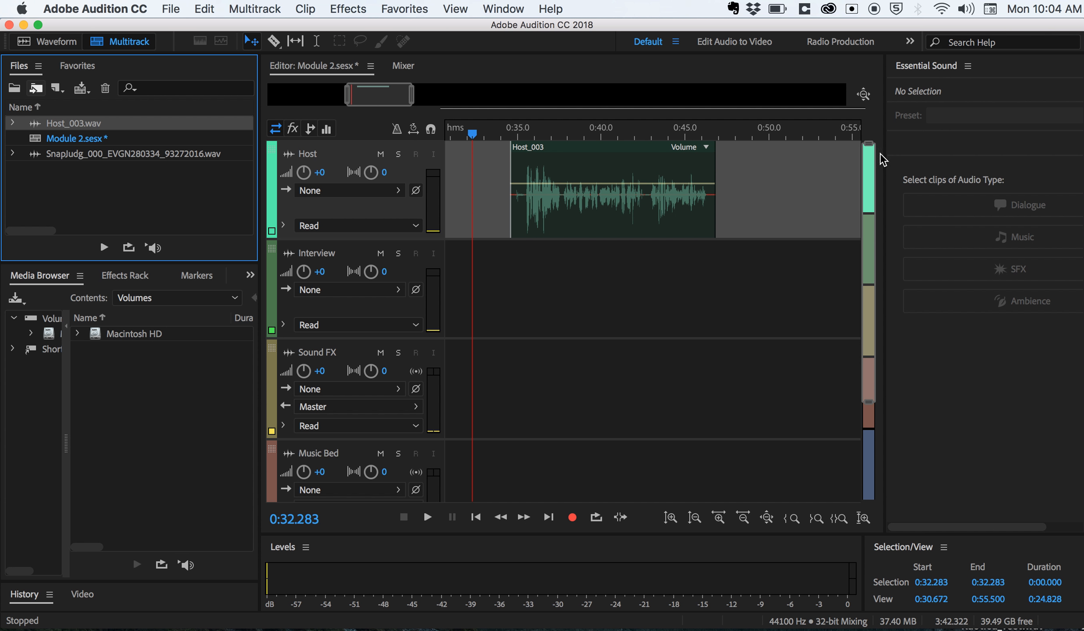
- Widen the Essential Sound panel and assign the Dialogue audio type to the Host_003 clip
drag(886, 154, 814, 156)
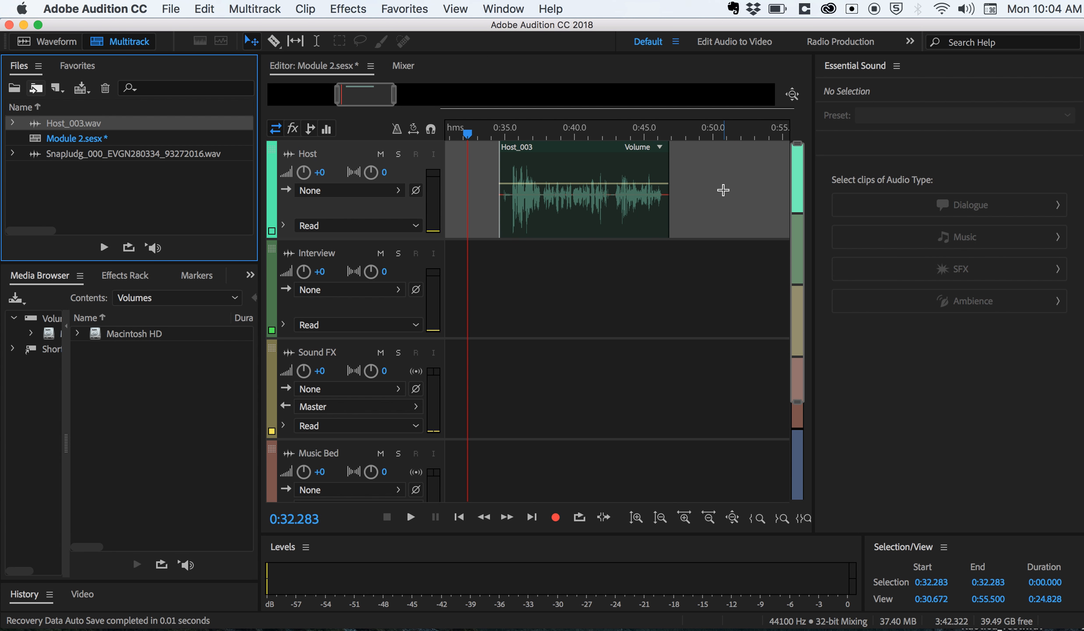
click(595, 220)
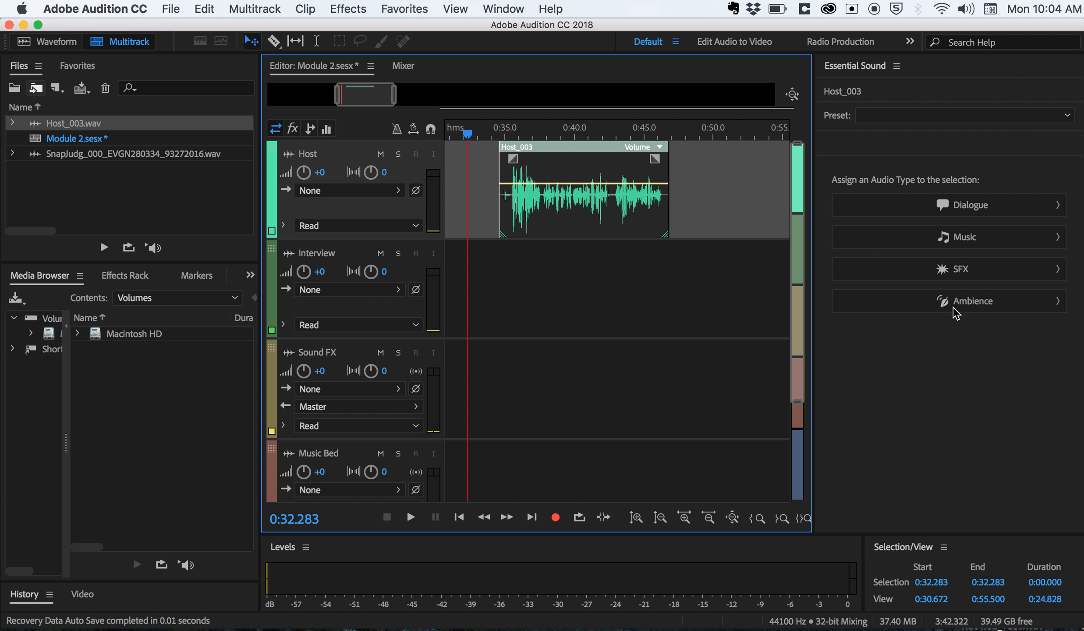
click(926, 209)
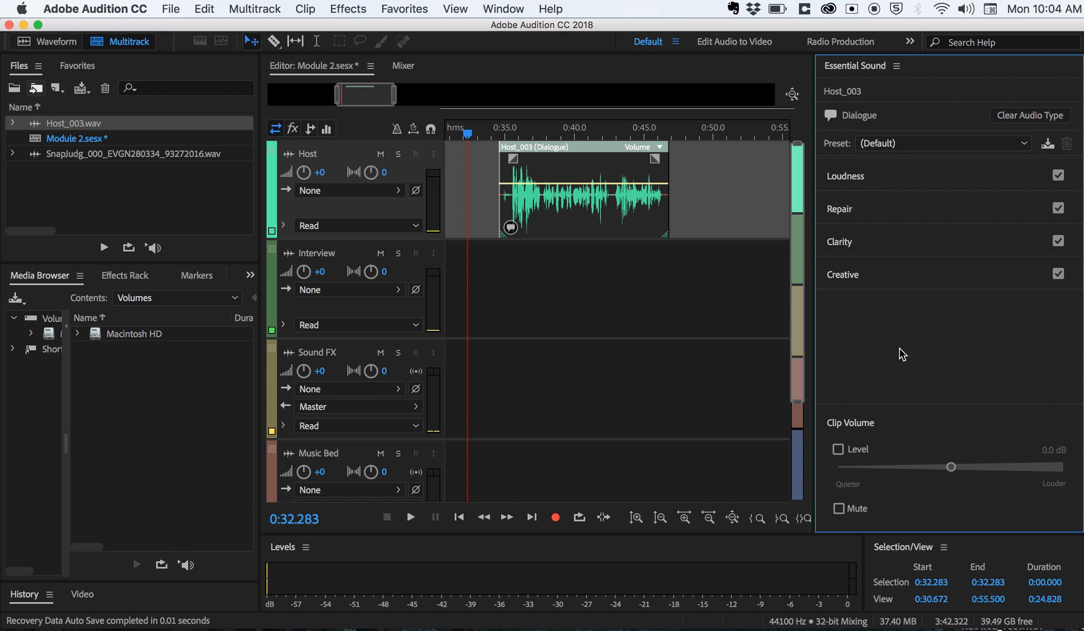
- Auto-match the loudness of the Host_003 dialogue clip, then deselect the clip
click(884, 177)
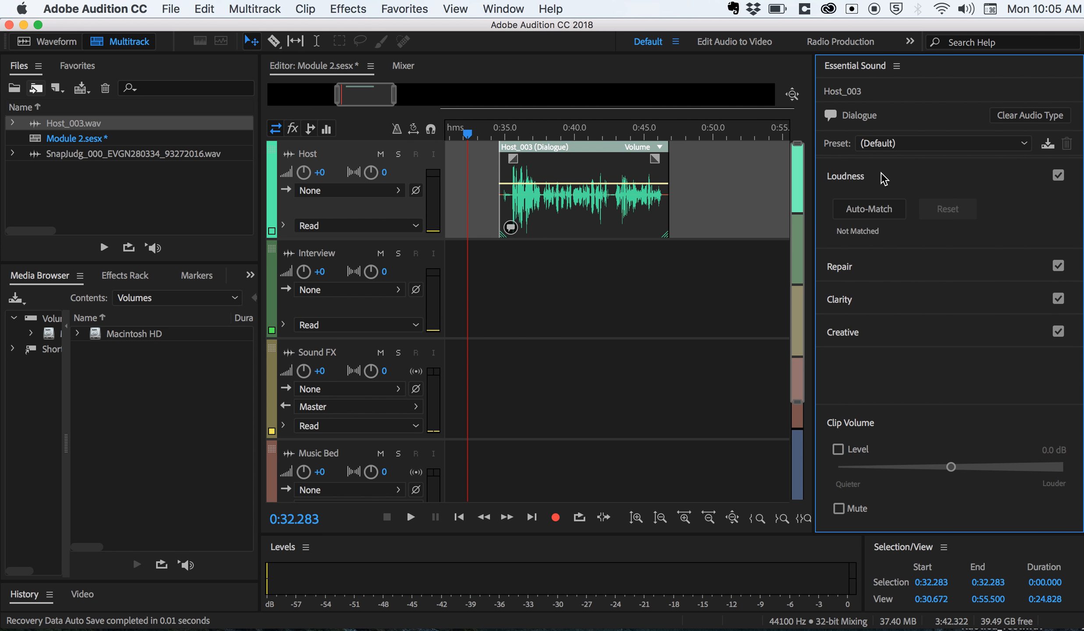
click(872, 209)
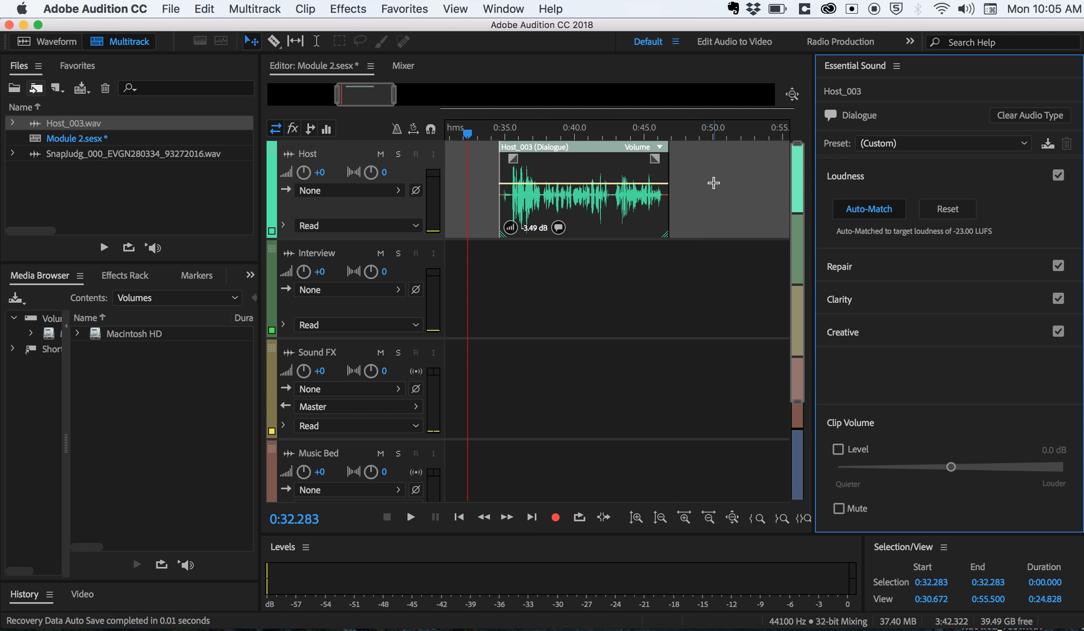
click(713, 183)
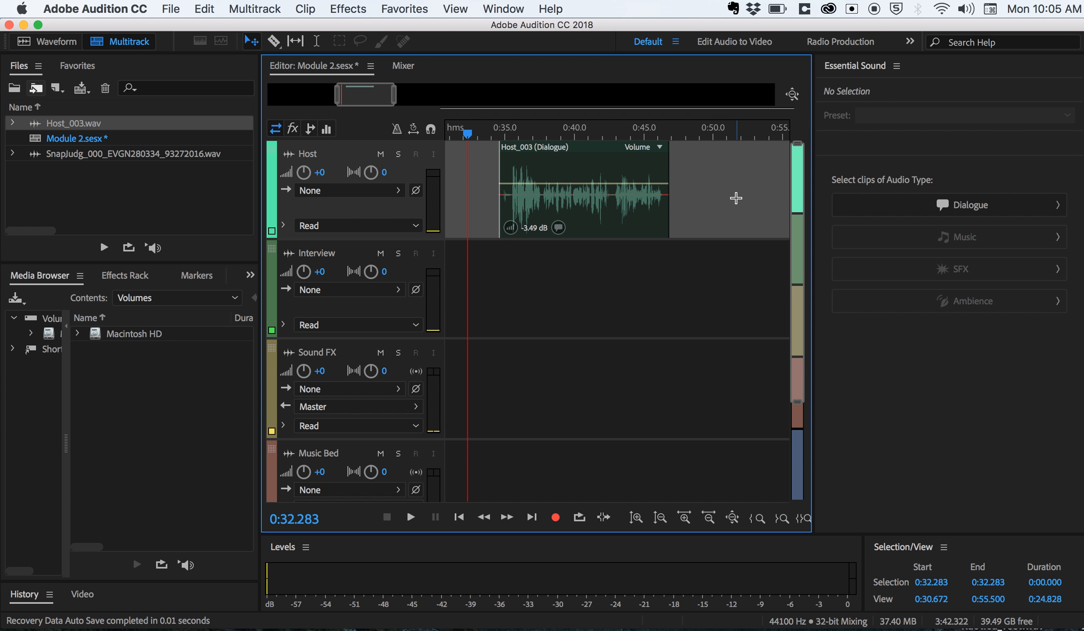
click(701, 310)
click(701, 232)
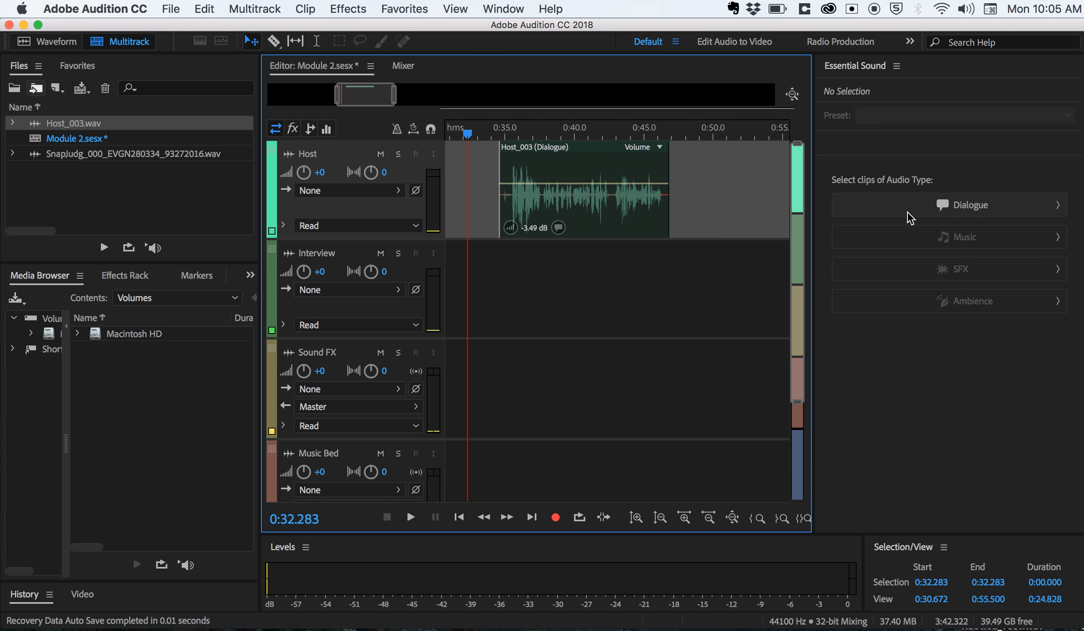
- Review the Loudness, Repair, Clarity and Creative settings available for the Host_003 dialogue clip
click(594, 219)
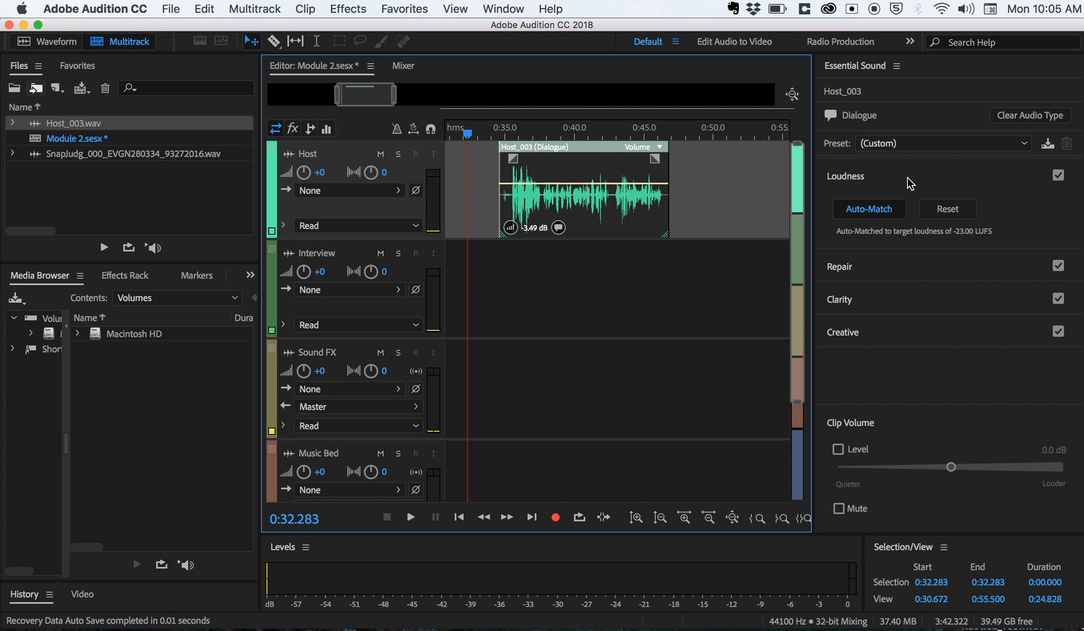
click(888, 179)
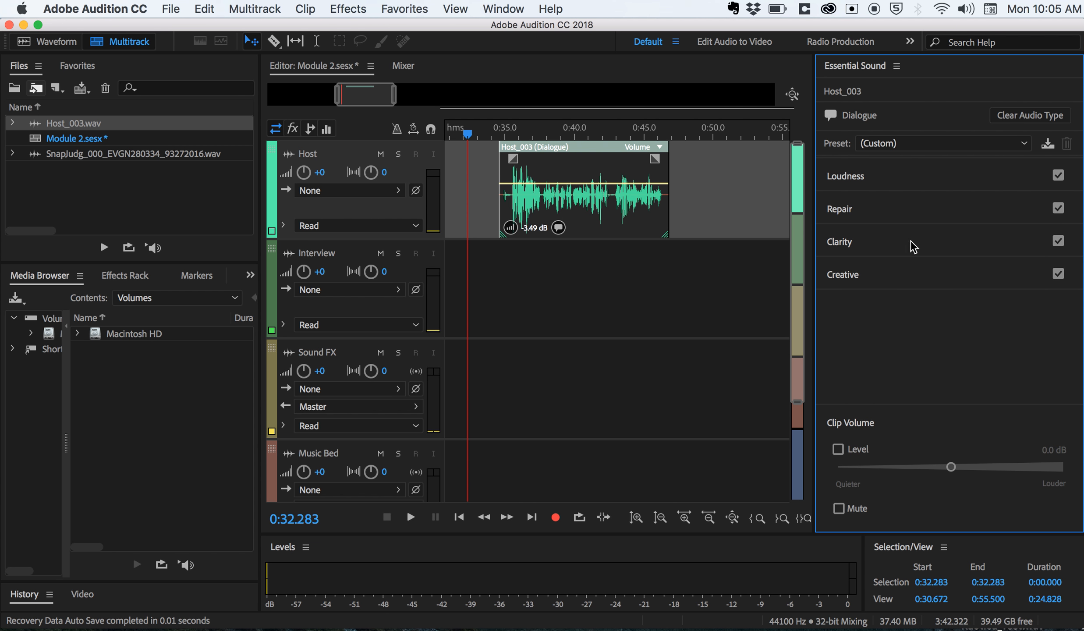
click(902, 207)
click(901, 207)
click(900, 244)
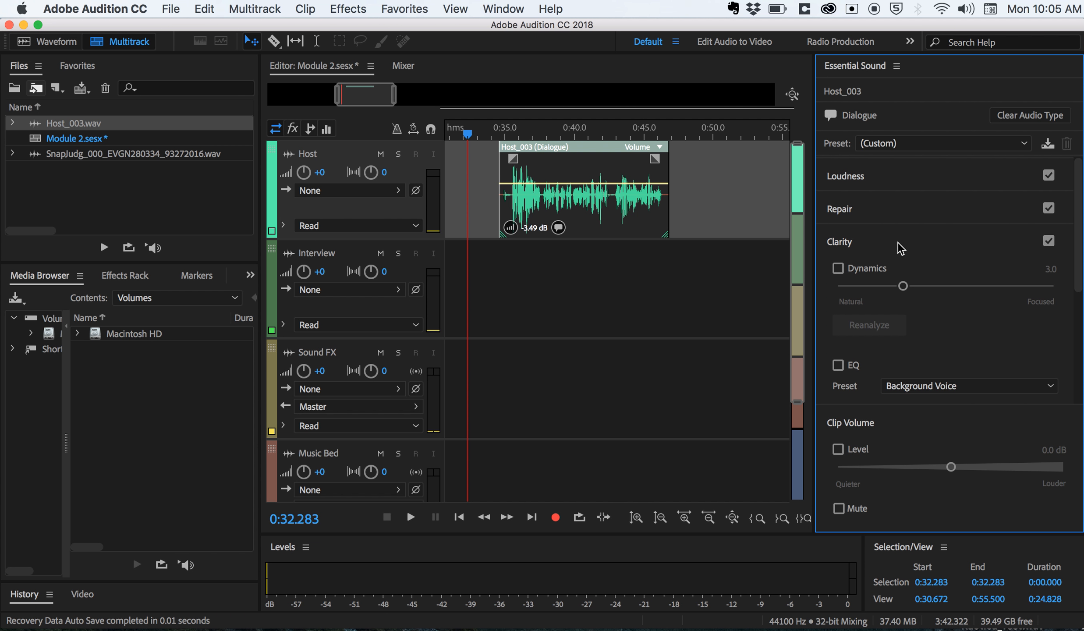
click(901, 243)
click(900, 272)
click(898, 276)
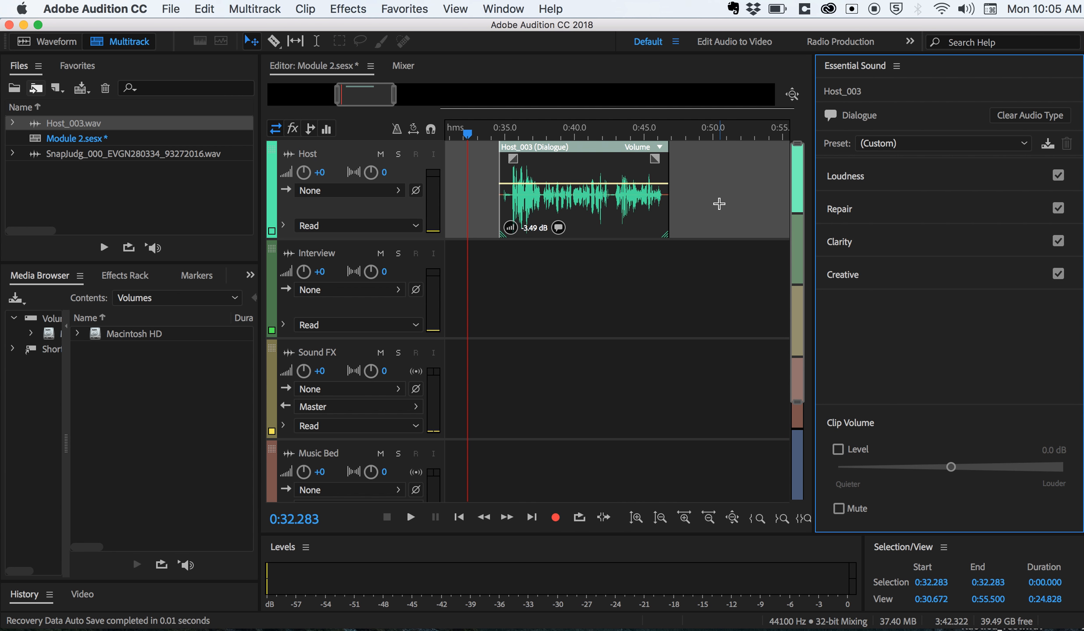
click(719, 203)
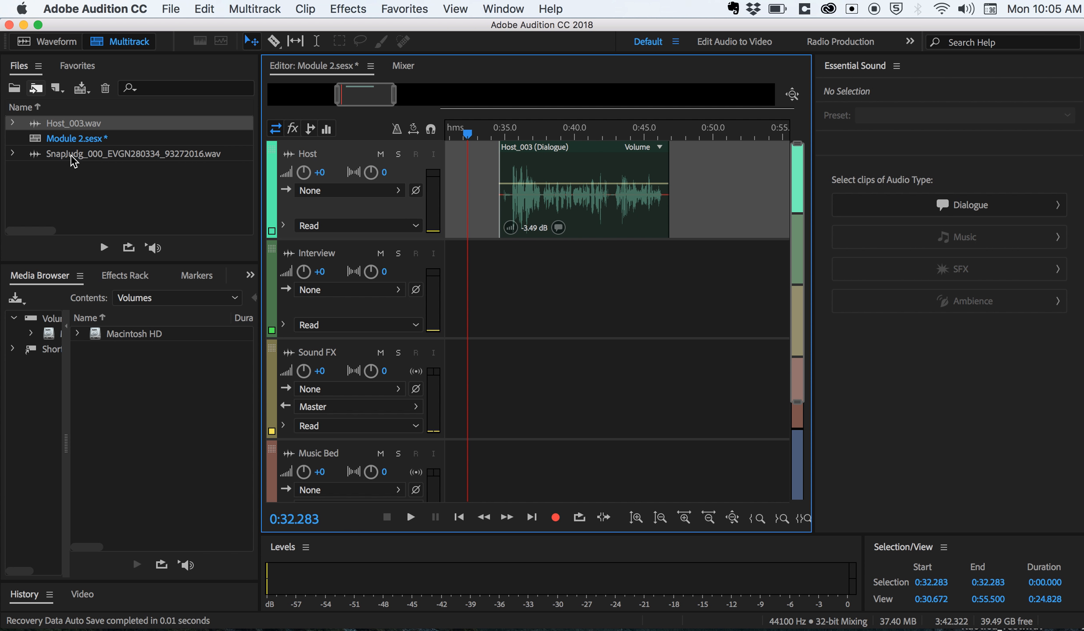
- Place SnapJudg_000_EVGN280334_93272016.wav on the Music Bed track near the Main marker so the whole clip is in view
scroll(554, 347, down, 3)
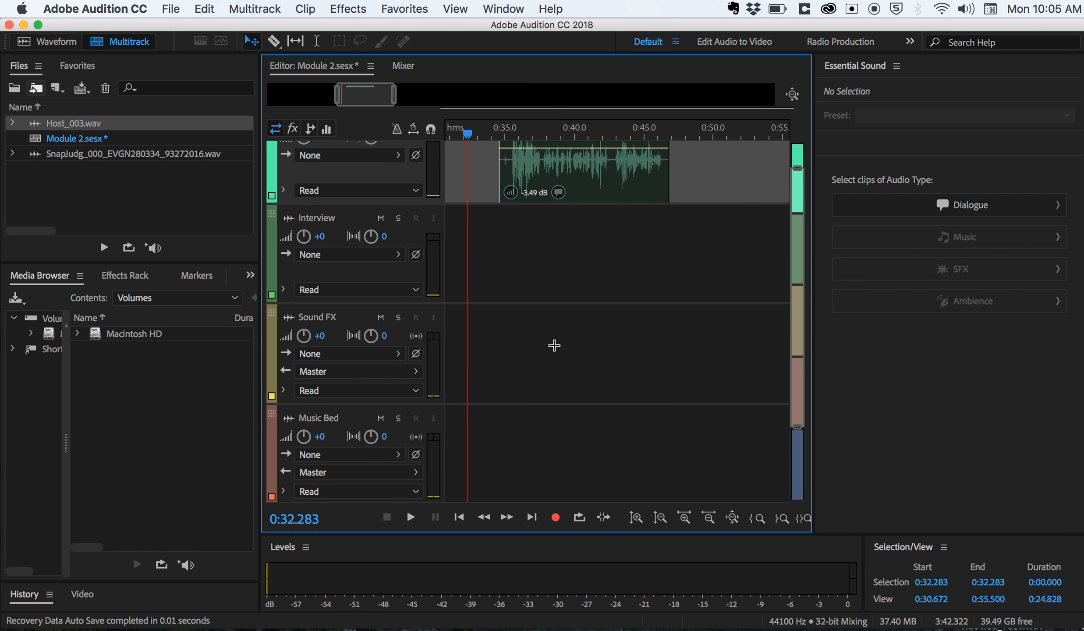
click(542, 470)
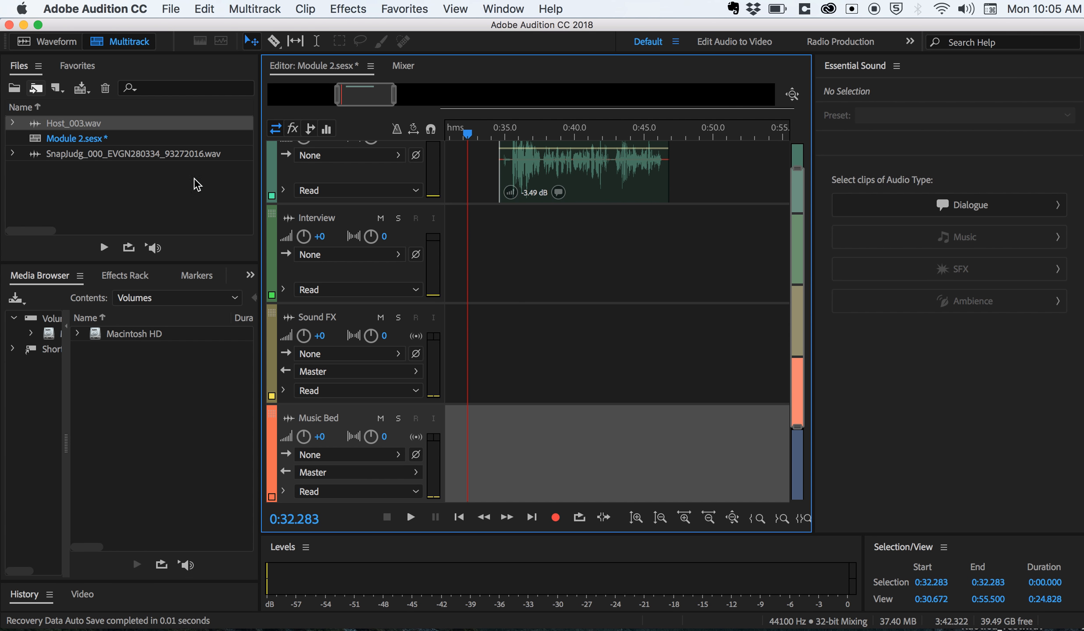
click(80, 155)
drag(80, 155, 436, 472)
key(minus)
key(minus)
key(minus)
key(minus)
key(minus)
key(minus)
key(minus)
key(minus)
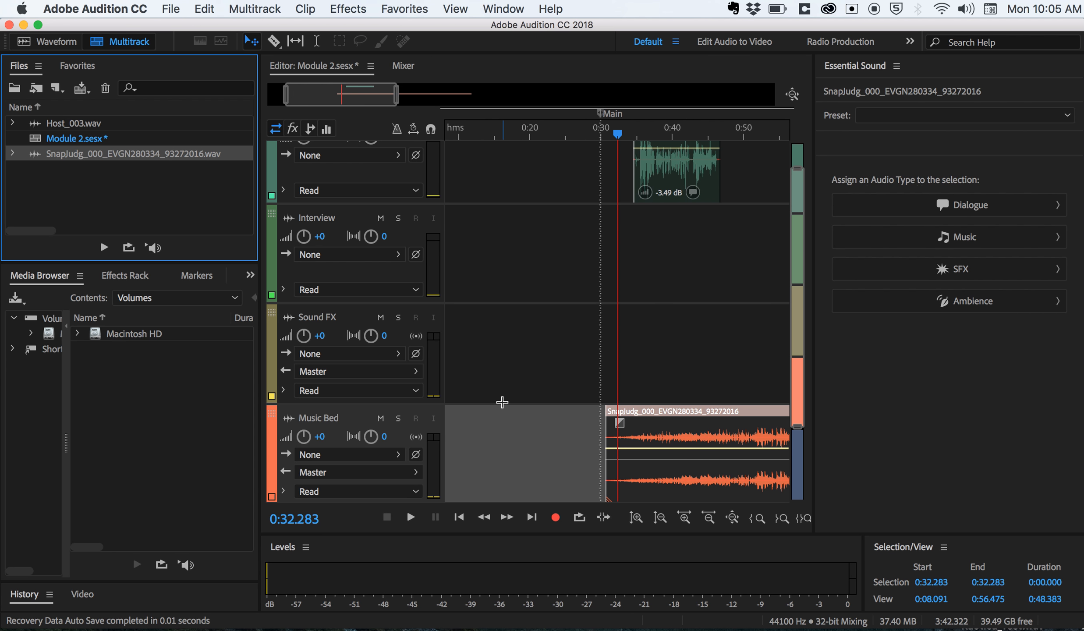
scroll(657, 340, right, 3)
scroll(657, 340, right, 4)
key(minus)
key(minus)
key(minus)
key(minus)
key(minus)
key(minus)
key(minus)
key(minus)
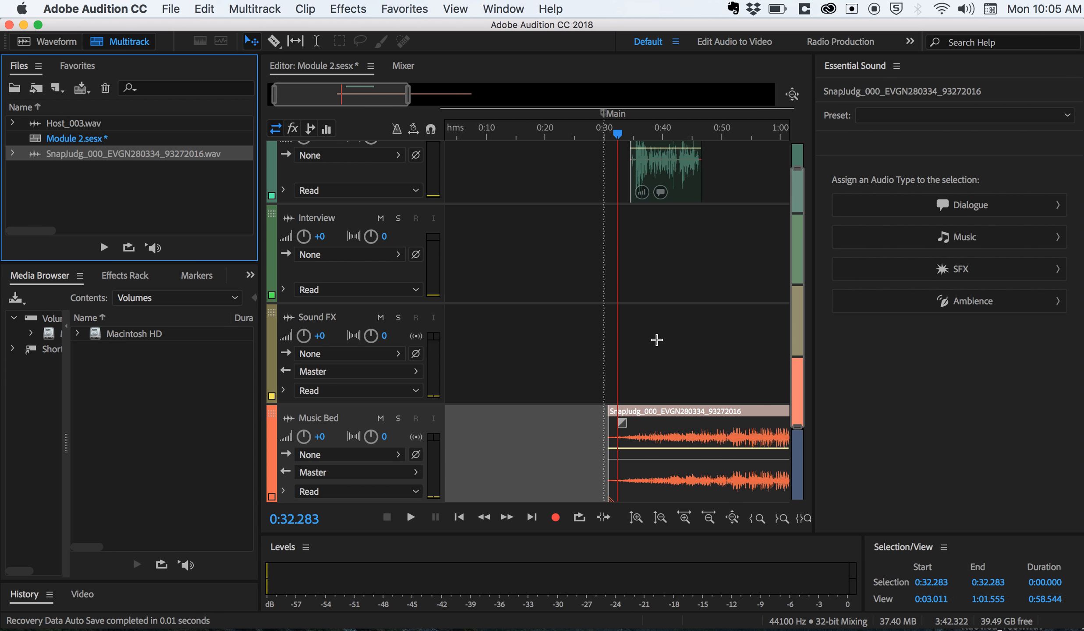
key(minus)
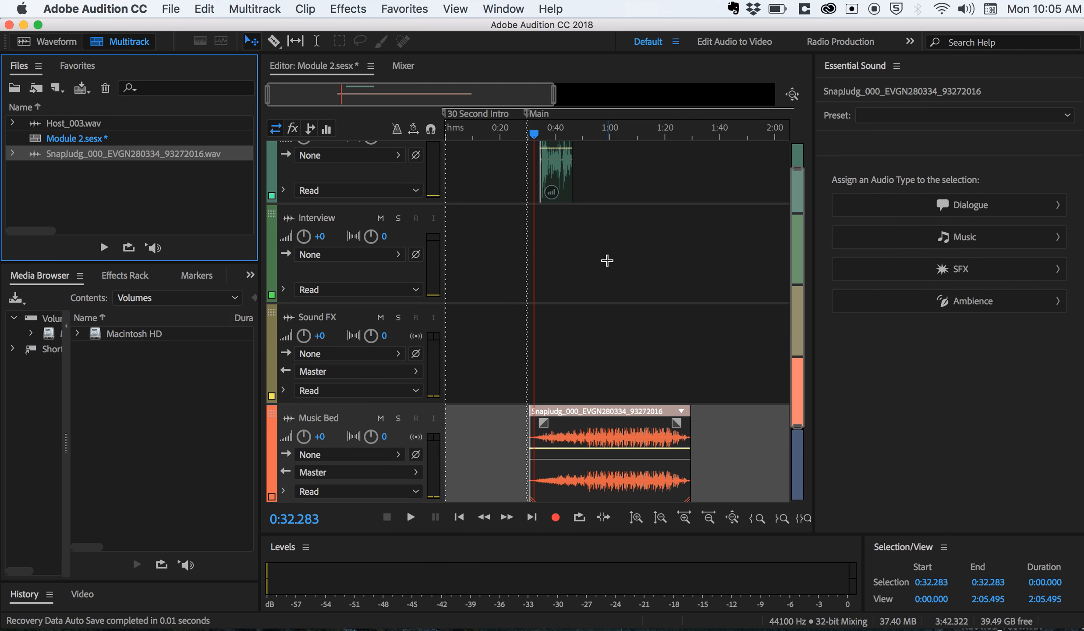
- Play a short part of the music clip from about 0:54.7
click(596, 132)
key(space)
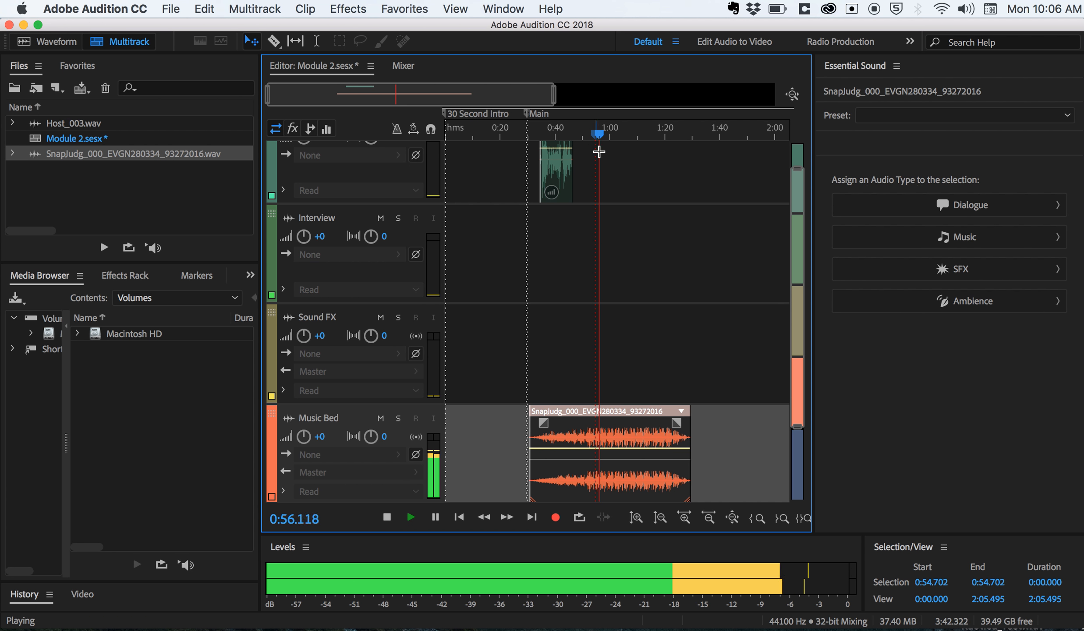
key(space)
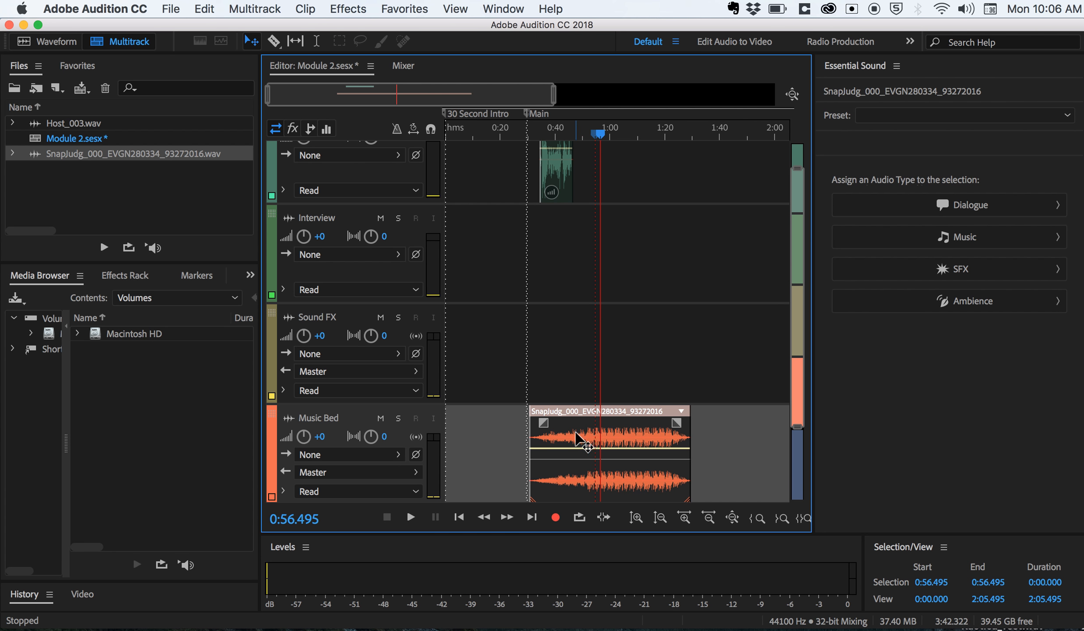
- Assign the Music audio type to the SnapJudg clip on the Music Bed track
click(582, 372)
click(565, 182)
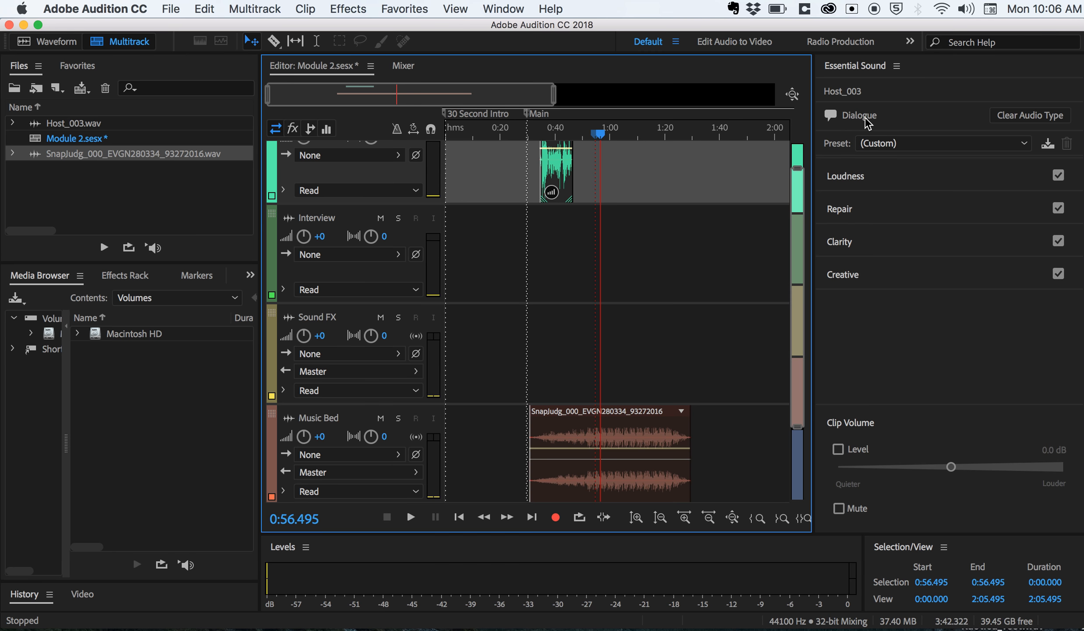
click(611, 438)
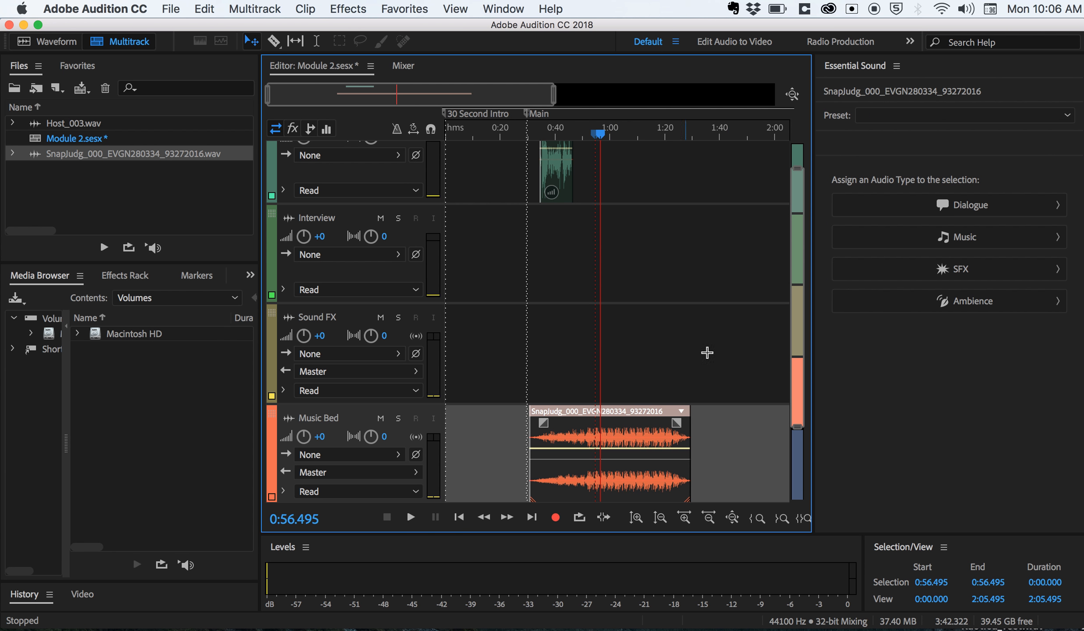
click(922, 242)
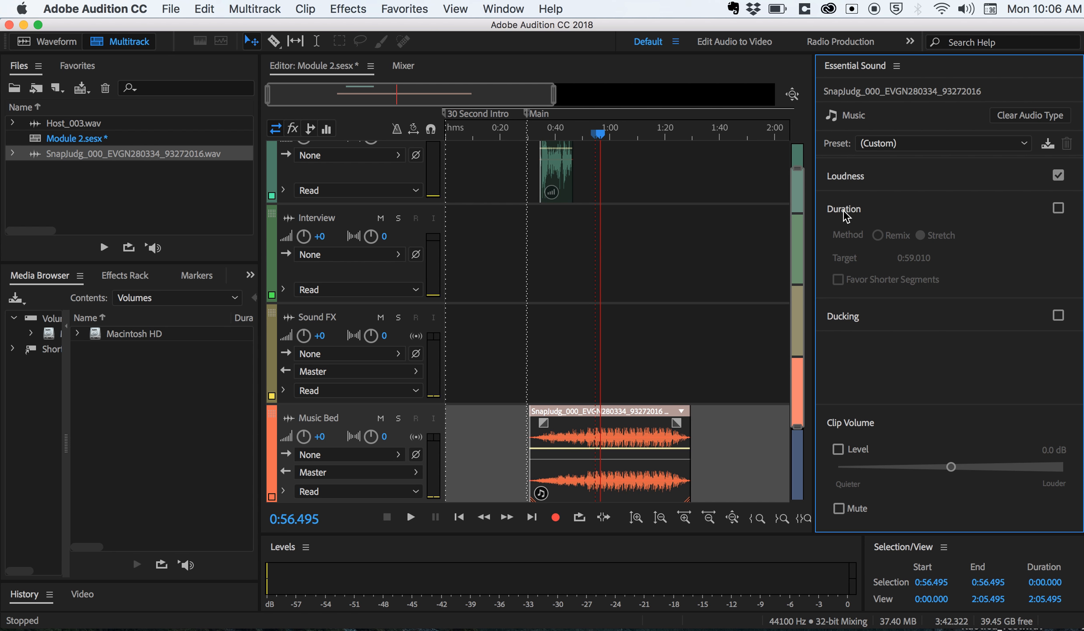
- Enable Duration with the Remix method for the music clip and extend it to about 1:30.2
click(1058, 209)
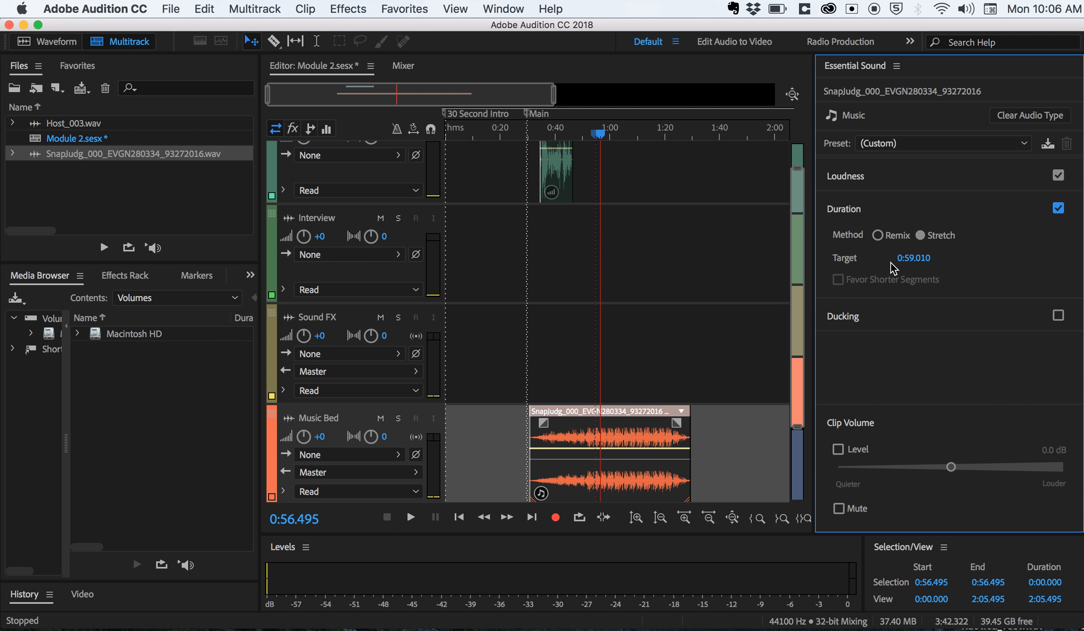
click(878, 237)
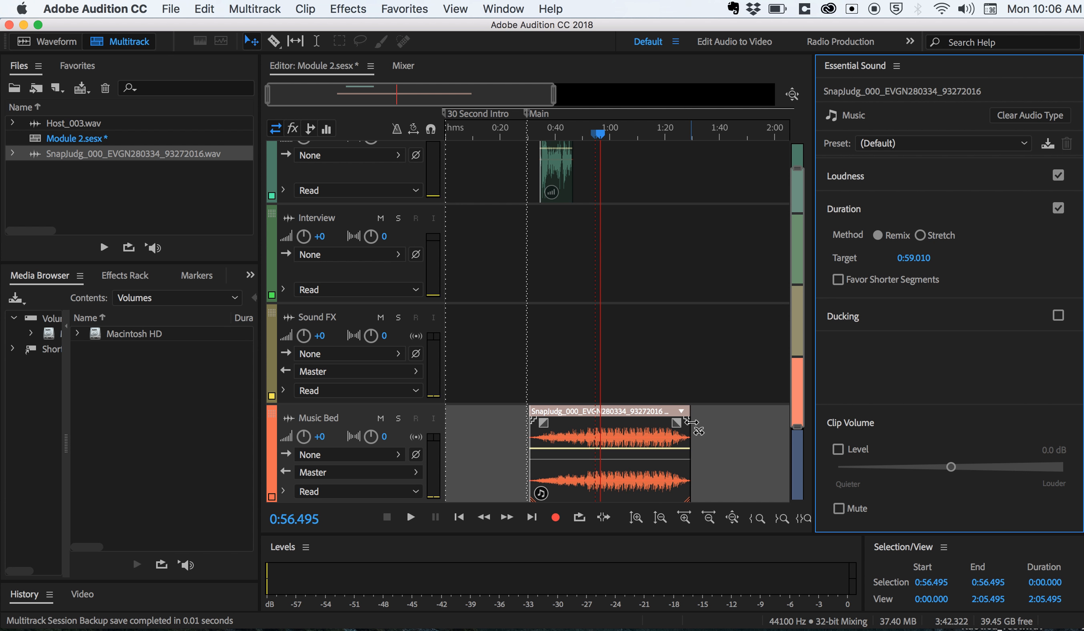
drag(690, 421, 784, 434)
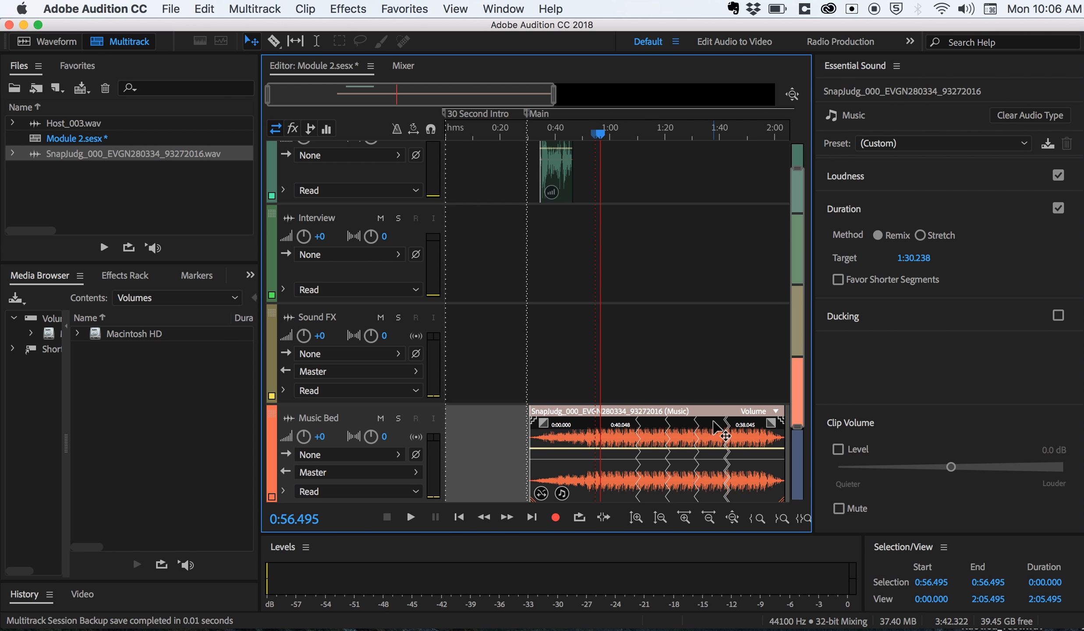
- Play the remixed music across its edit points from about 1:08 and again from about 1:20
click(624, 135)
drag(624, 135, 633, 136)
scroll(632, 137, up, 6)
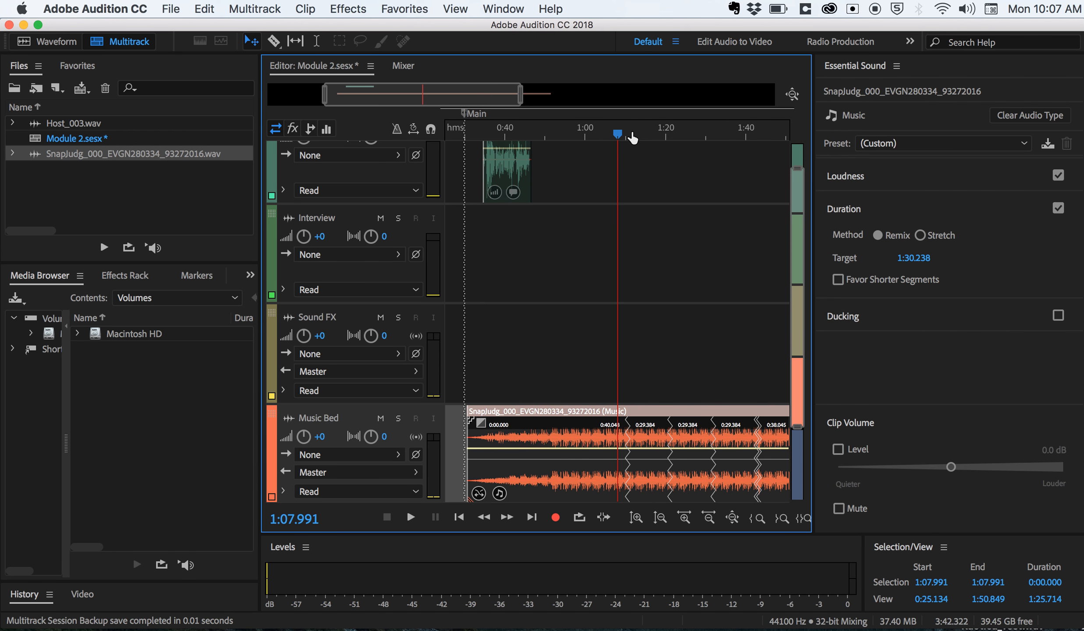
key(space)
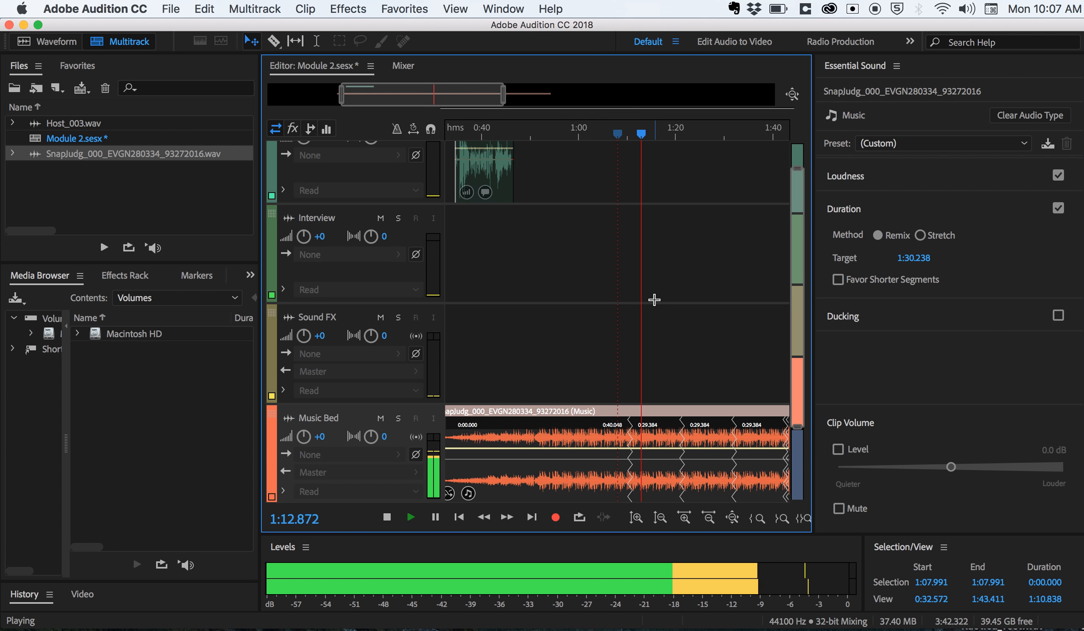
click(673, 134)
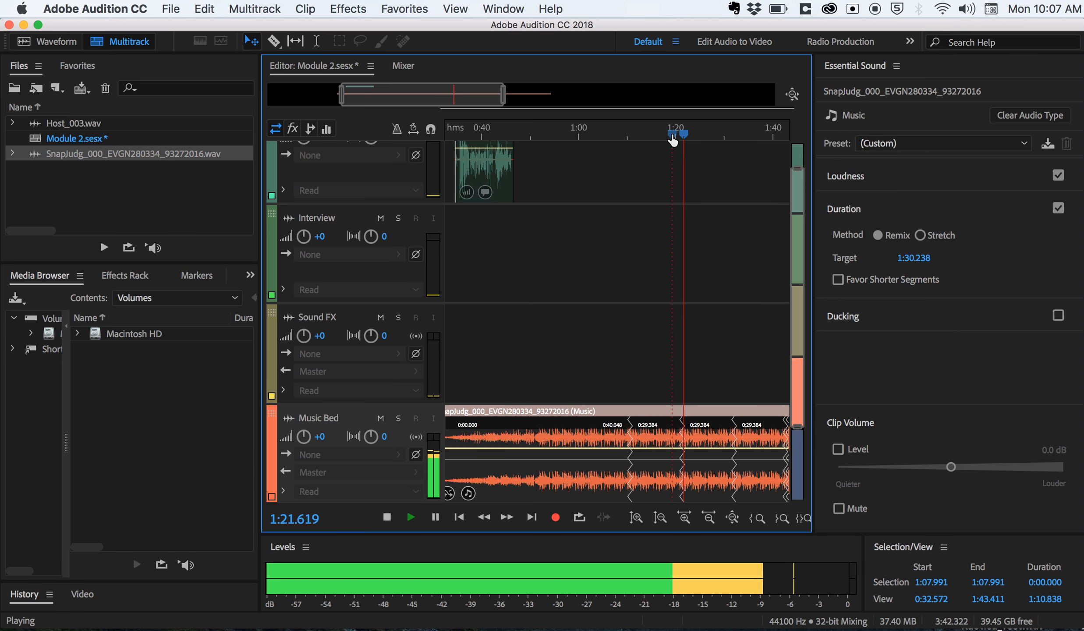
key(space)
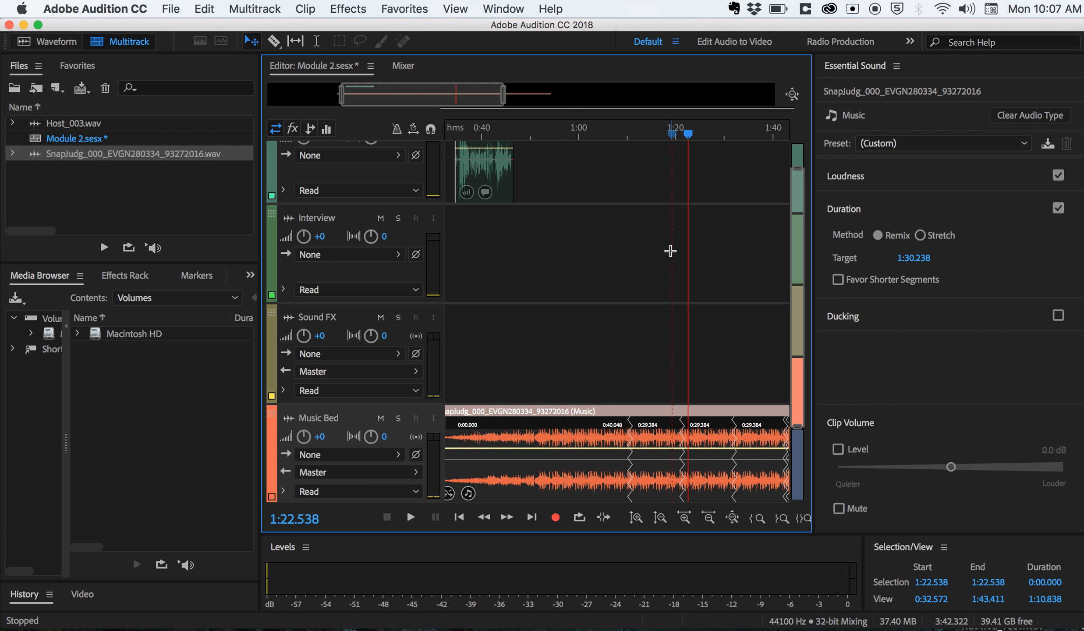
- Move the music clip to the start of the session and extend its remix to about 3:30.5
key(backslash)
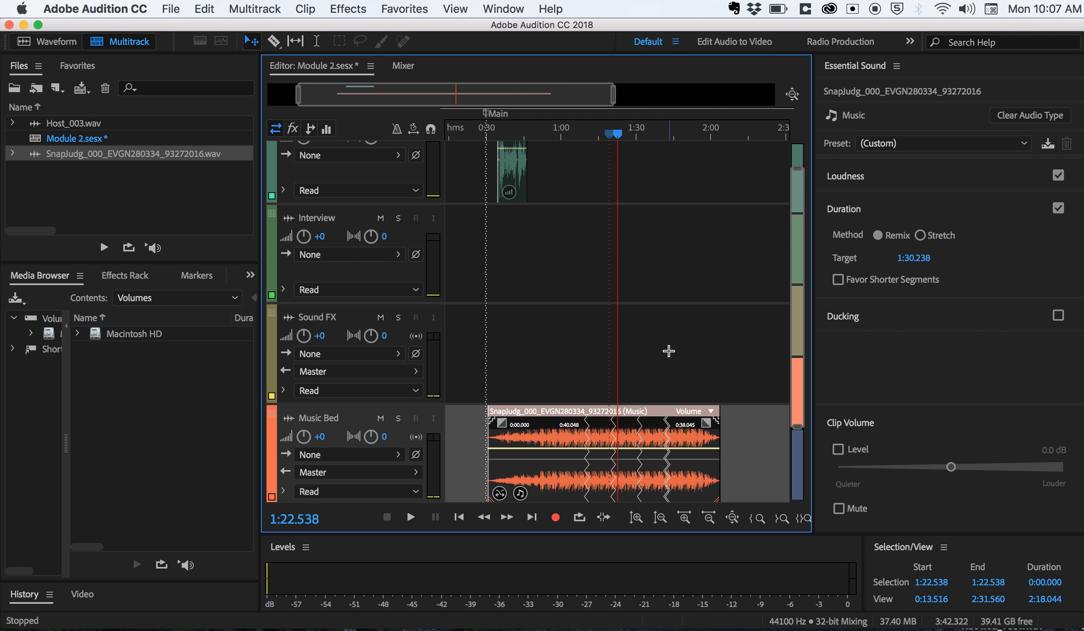
drag(617, 438, 587, 436)
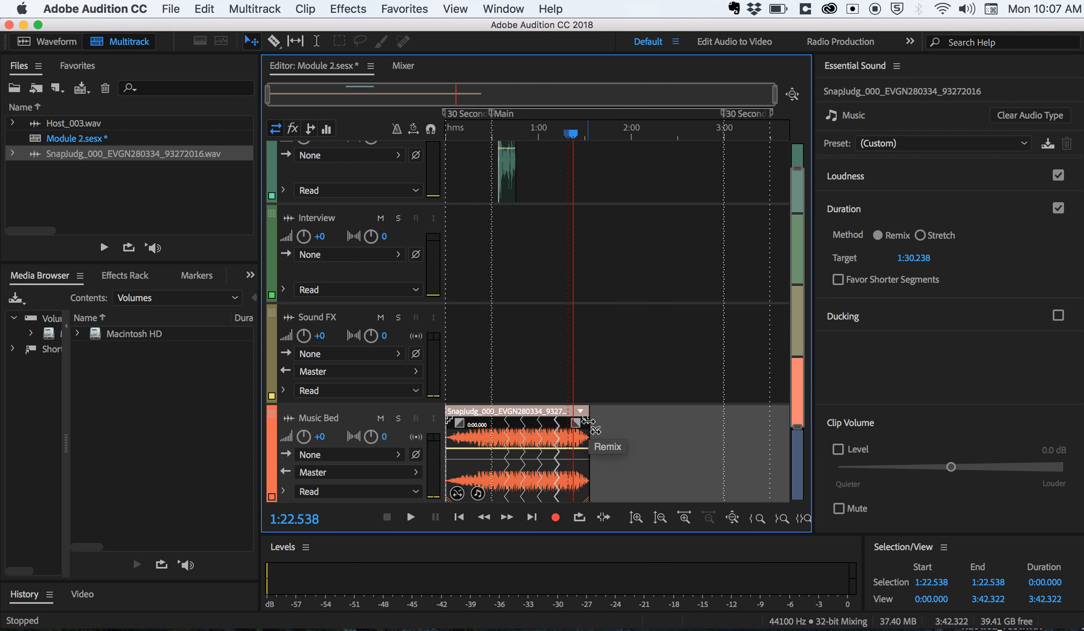
drag(587, 421, 761, 426)
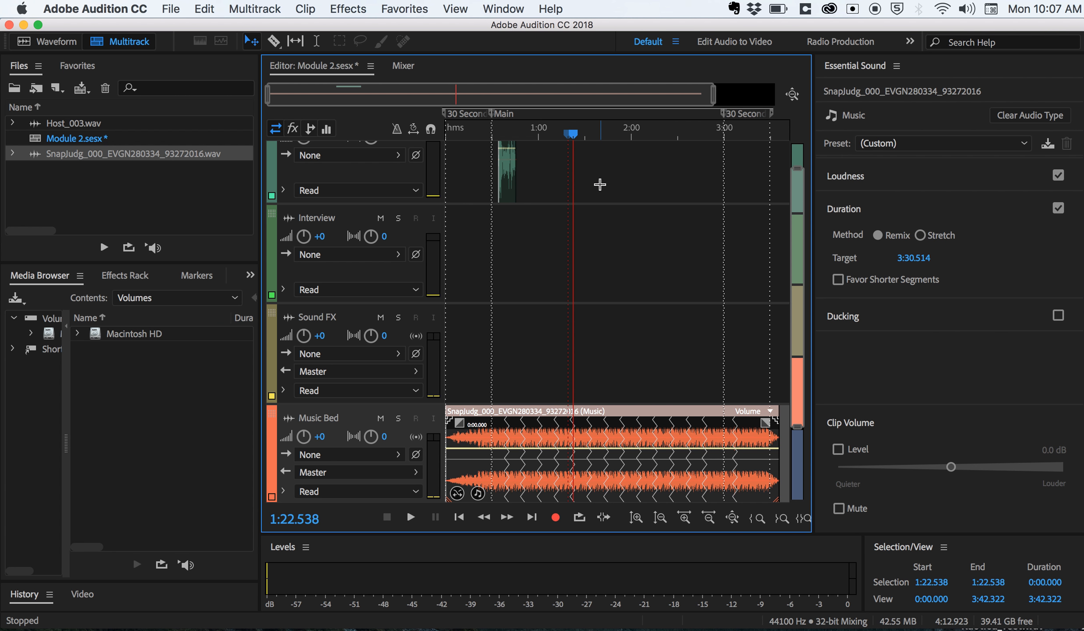
- Compare the Essential Sound sections of the host dialogue clip with those of the music clip, including Loudness
click(509, 180)
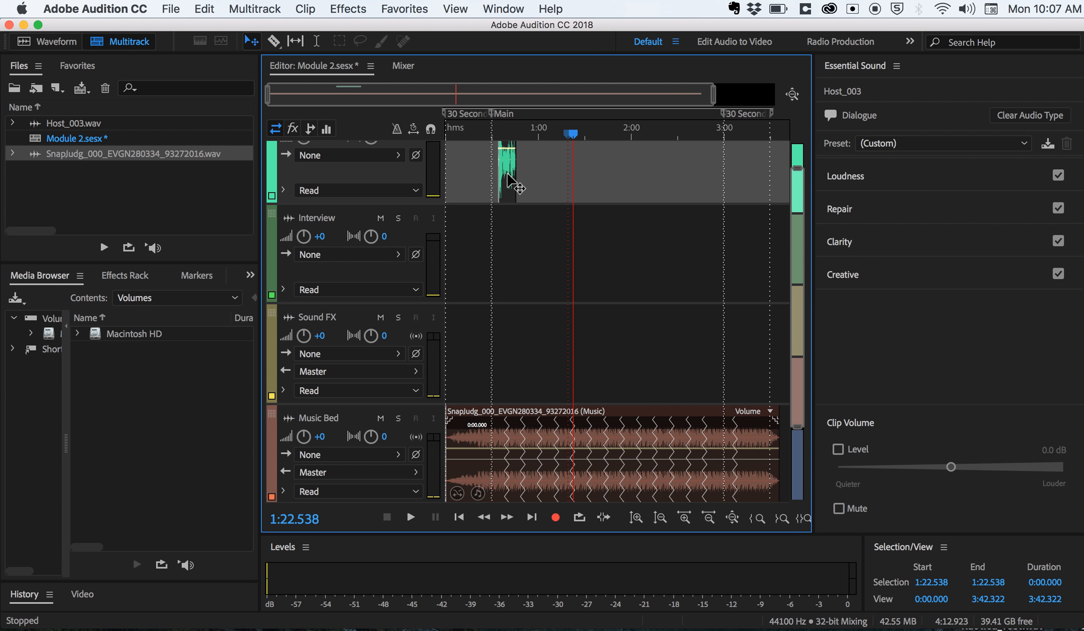
click(604, 453)
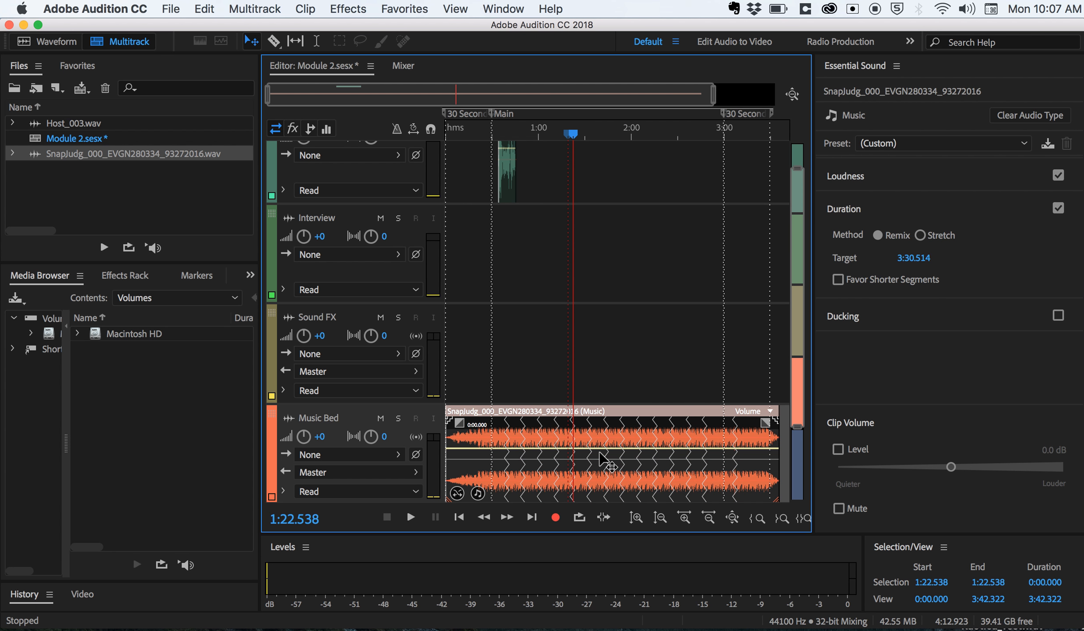
click(892, 175)
click(892, 175)
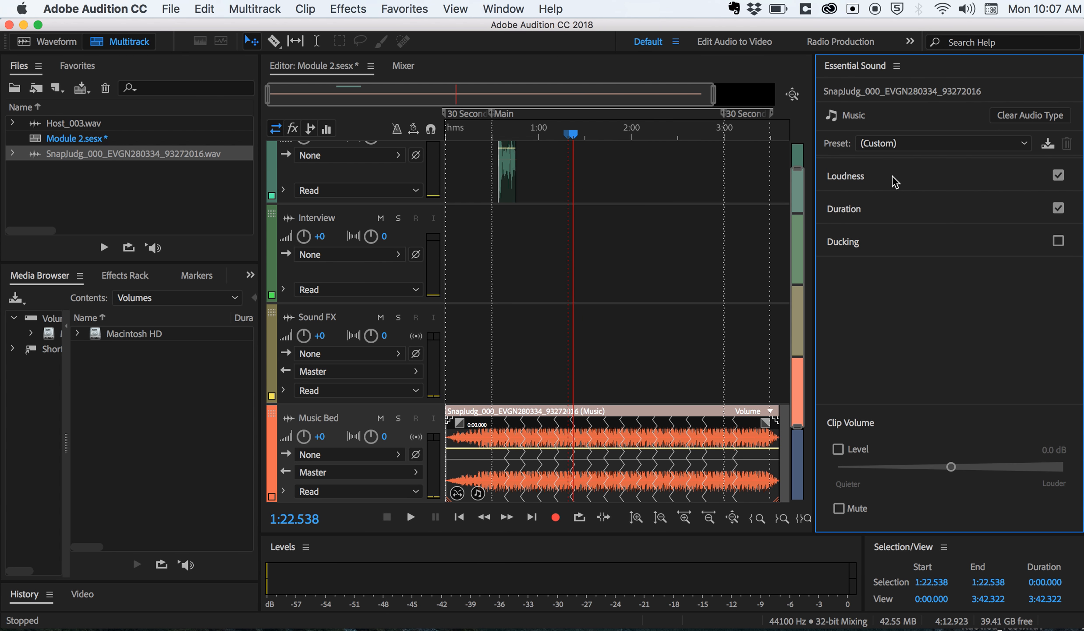